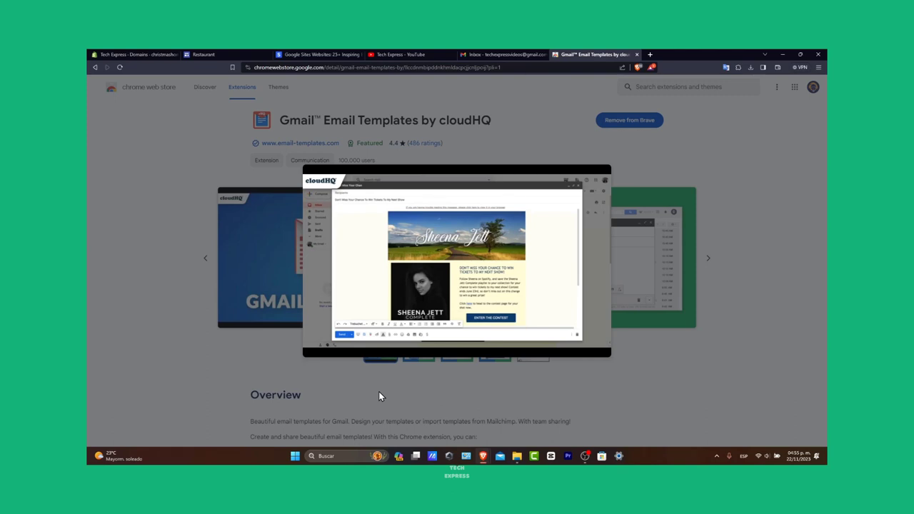
# Close the cloudHQ Email Templates promo video on the Chrome Web Store listing.
pyautogui.moveTo(311, 352)
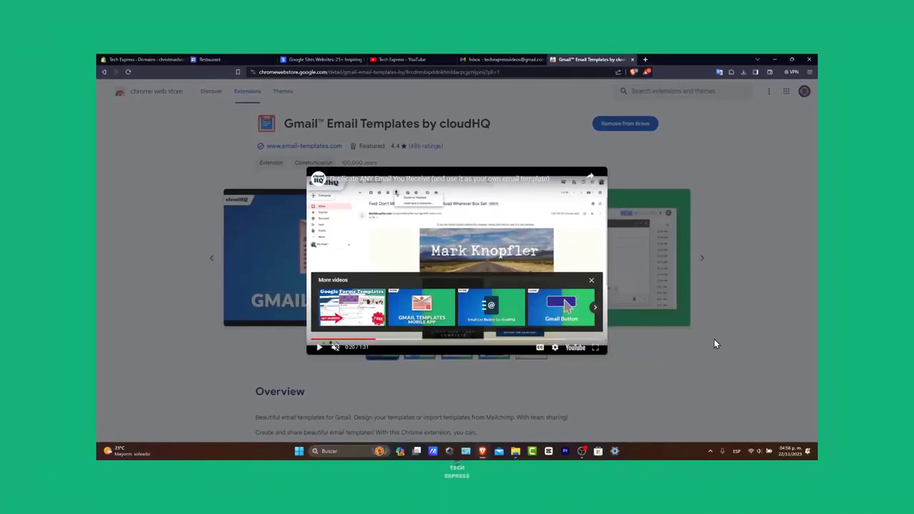
pyautogui.click(726, 357)
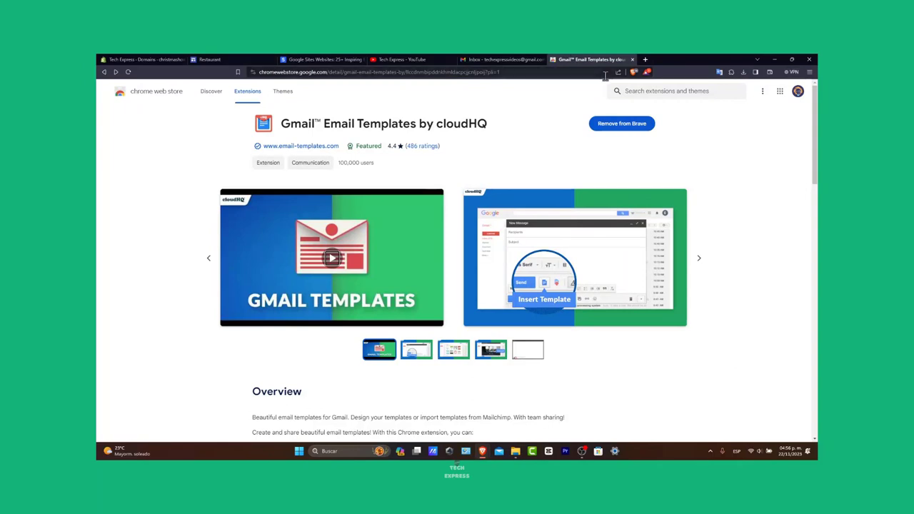
# Switch to the Gmail inbox, start a blank message, and view its More options menu.
pyautogui.click(534, 60)
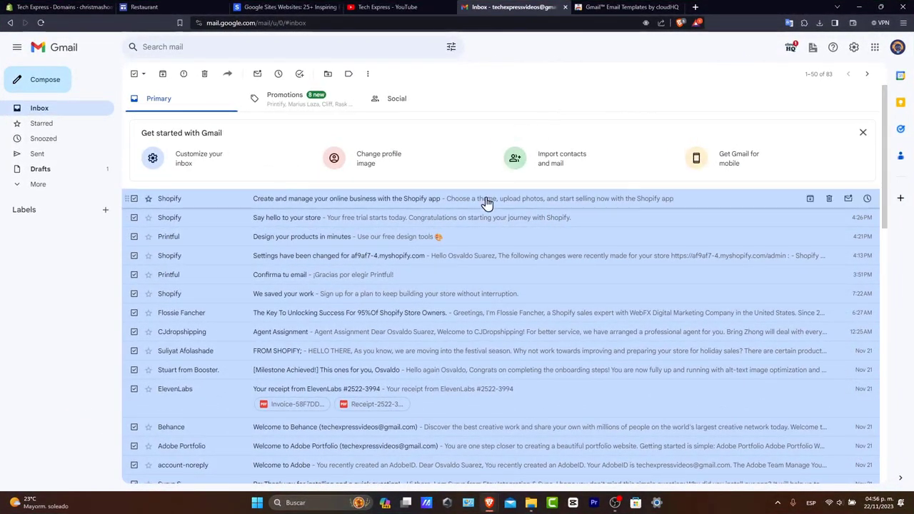
pyautogui.scroll(-3, 461, 253)
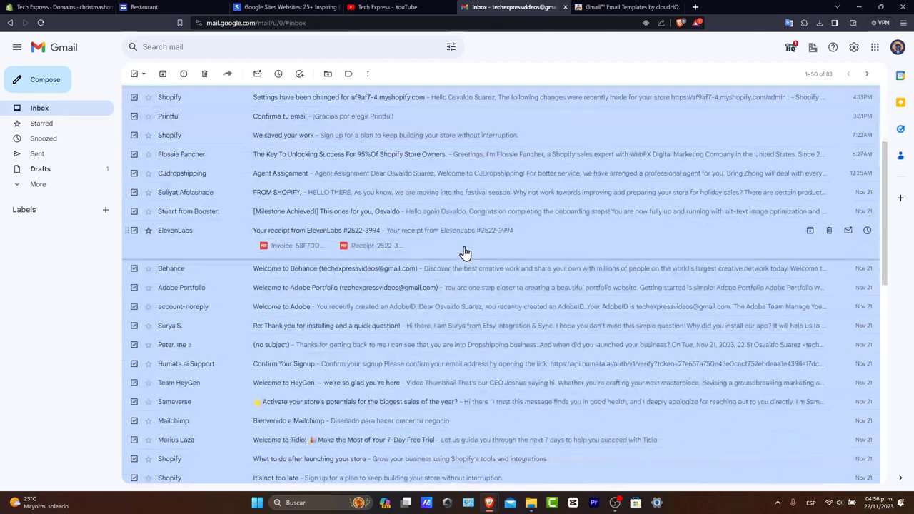
pyautogui.click(57, 85)
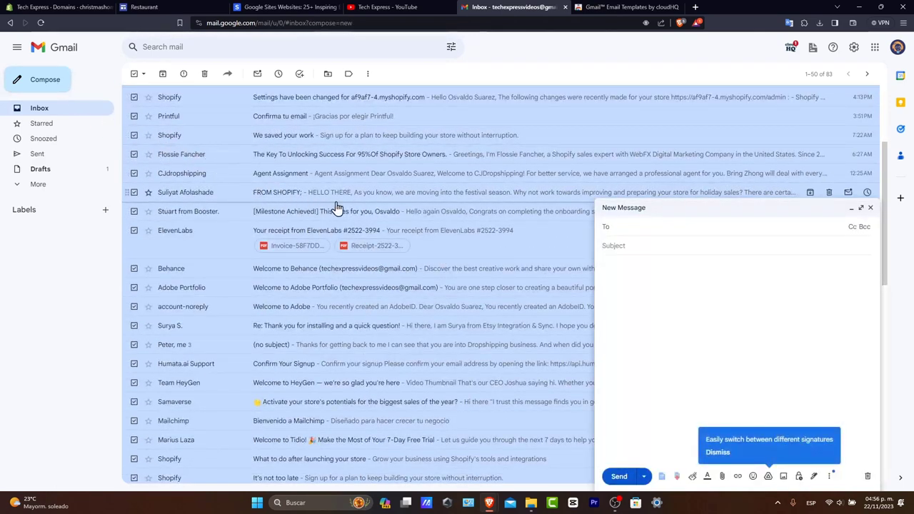
pyautogui.click(655, 247)
pyautogui.click(660, 277)
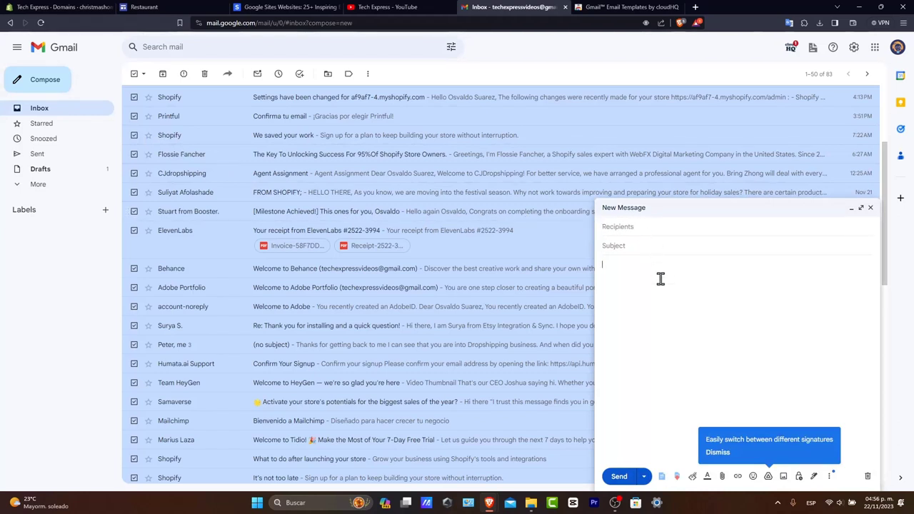
pyautogui.click(830, 476)
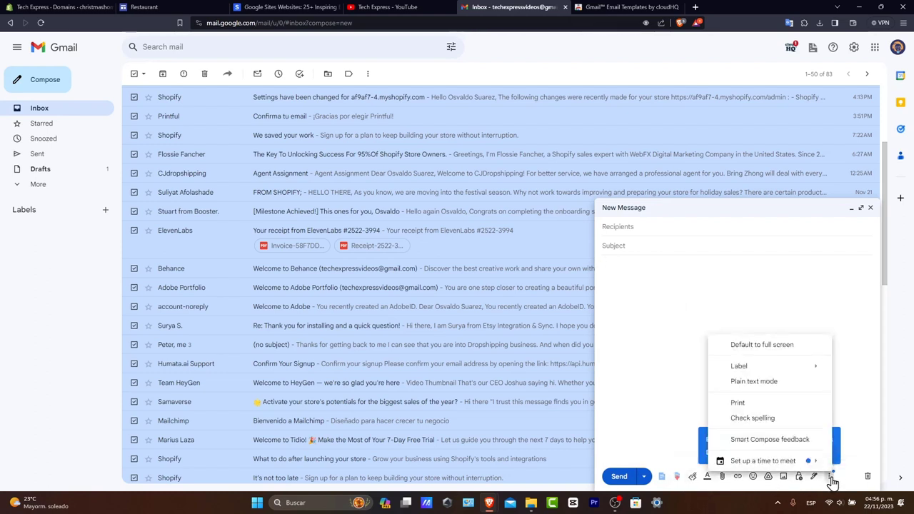
# Enable Templates in Gmail's Advanced settings.
pyautogui.click(772, 280)
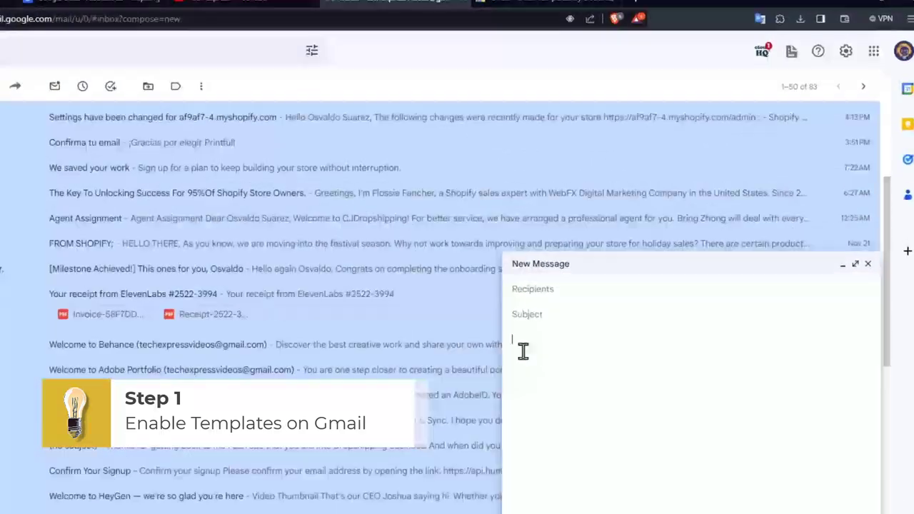
pyautogui.click(845, 57)
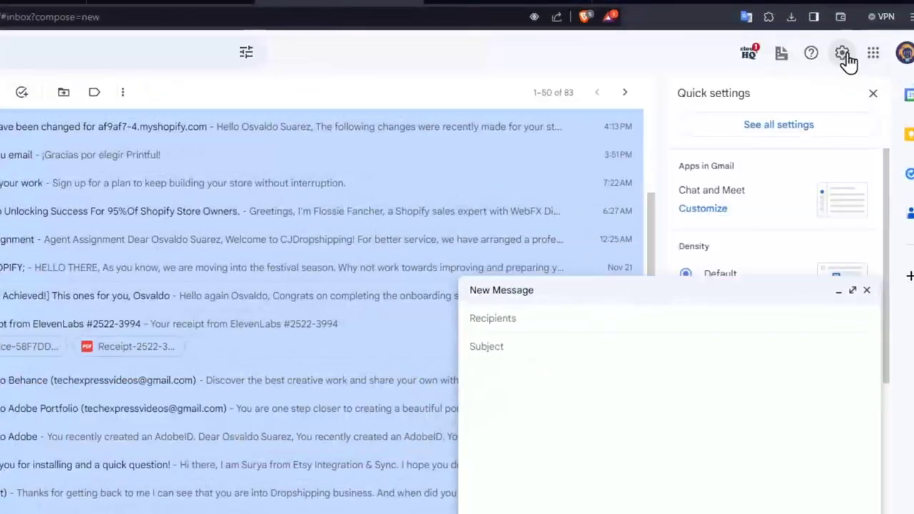
pyautogui.click(867, 290)
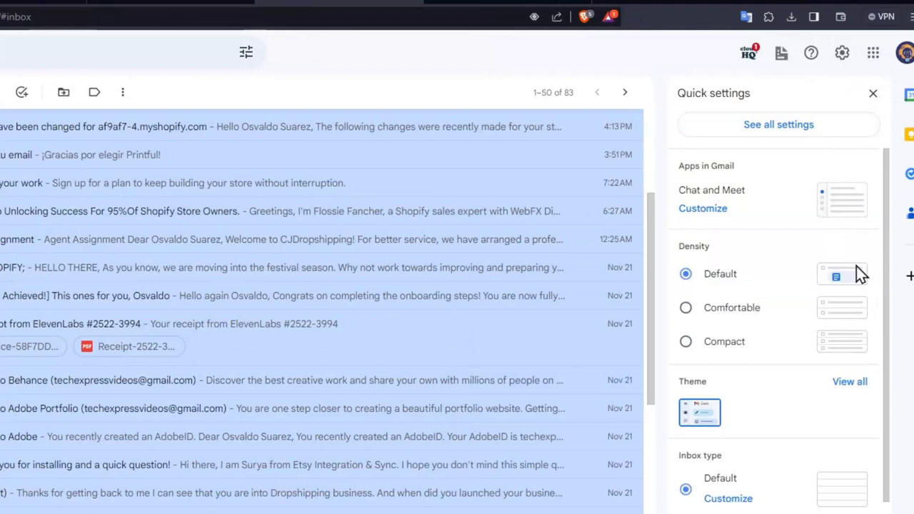
pyautogui.click(459, 122)
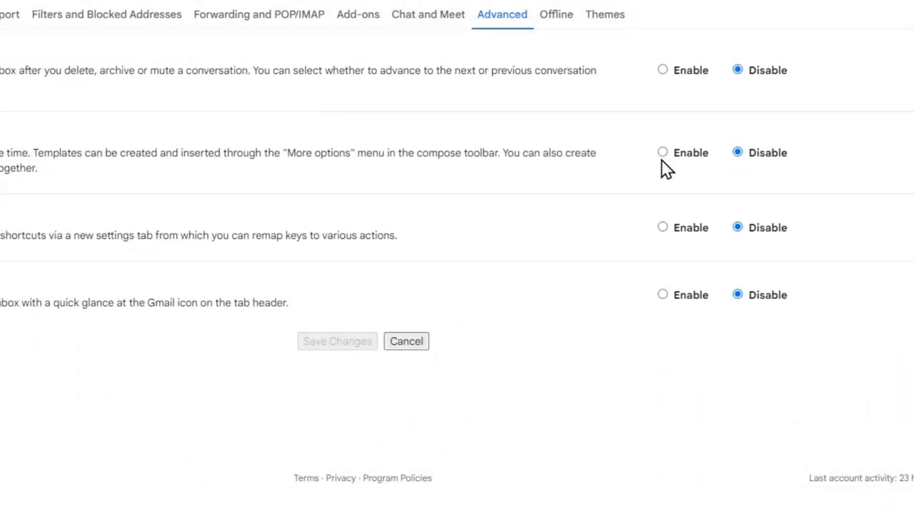
pyautogui.click(664, 154)
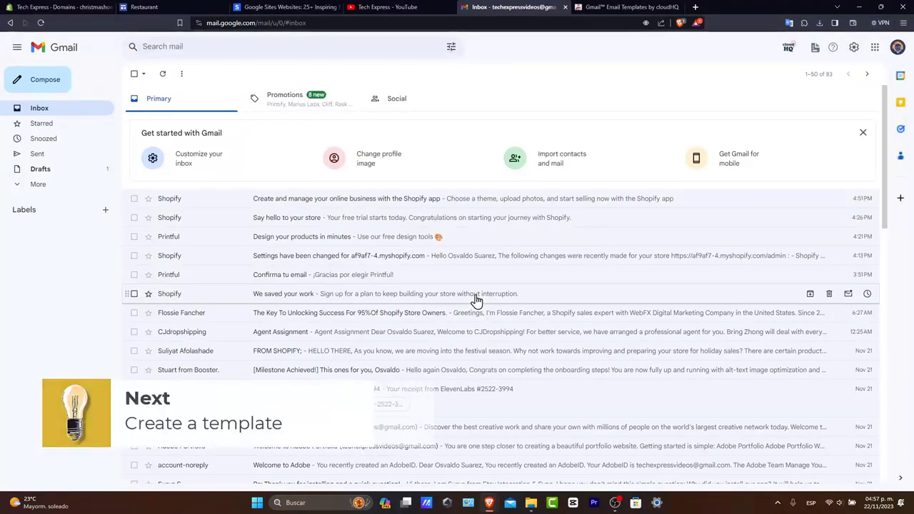
# Compose a new message with the subject 'Welcome!' and place the cursor in its body.
pyautogui.click(66, 86)
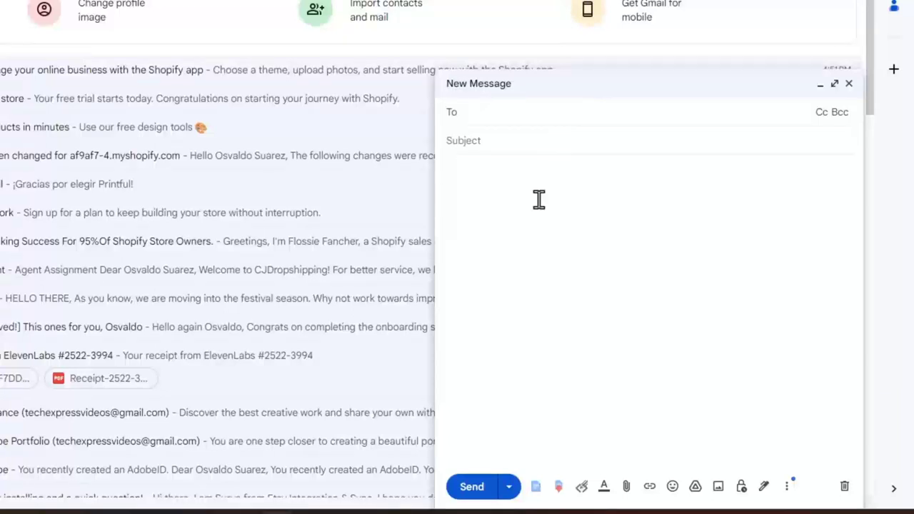
pyautogui.click(527, 146)
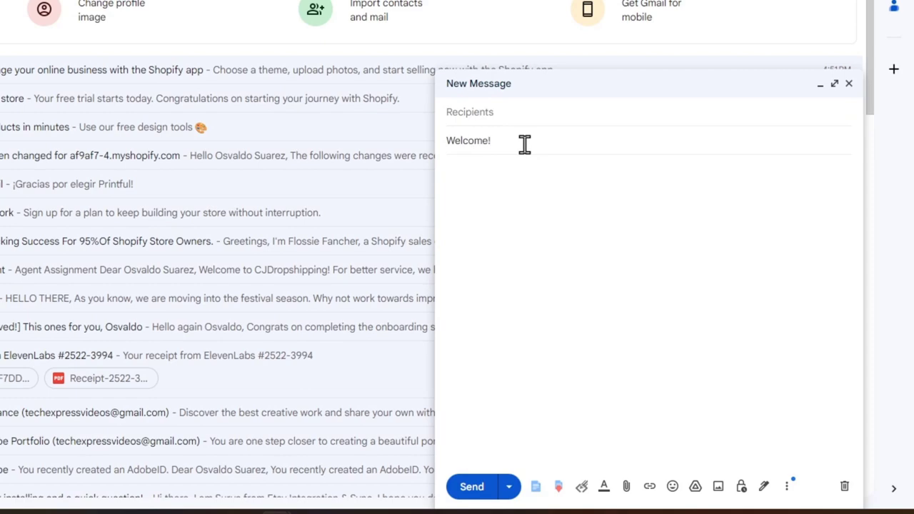
pyautogui.write('Welcome!')
pyautogui.click(584, 261)
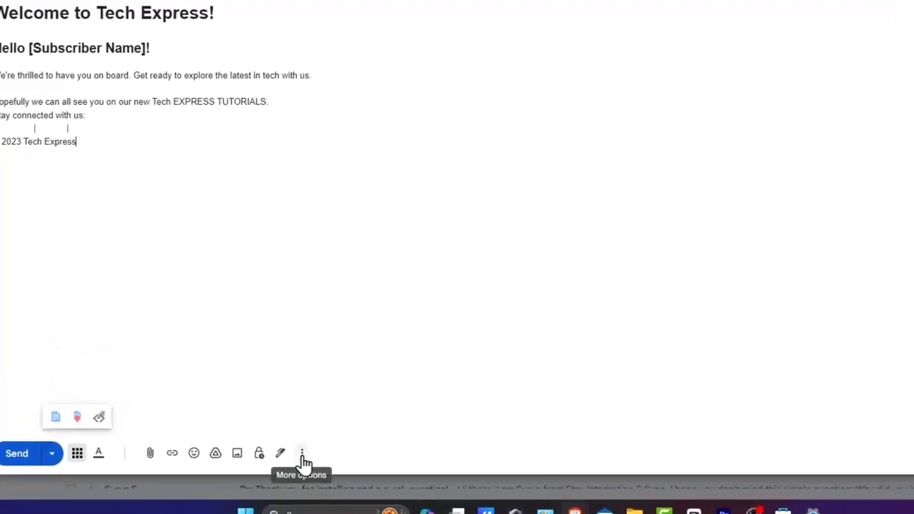
# Save the draft as a new template named 'Welcome Email' and close the draft.
pyautogui.click(302, 457)
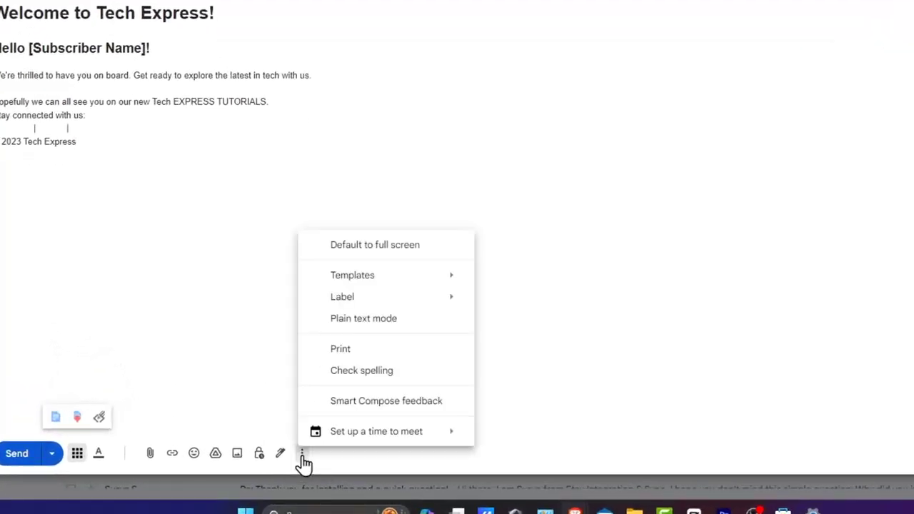
pyautogui.moveTo(455, 279)
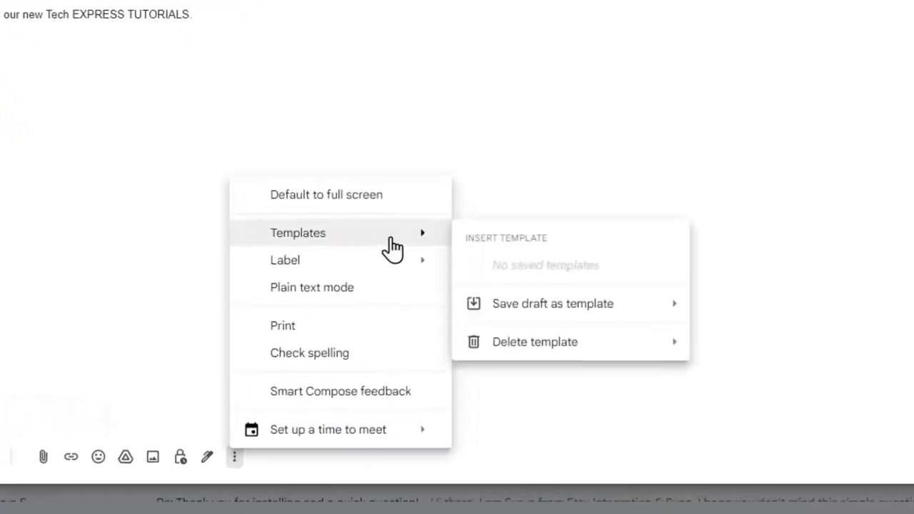
pyautogui.moveTo(598, 312)
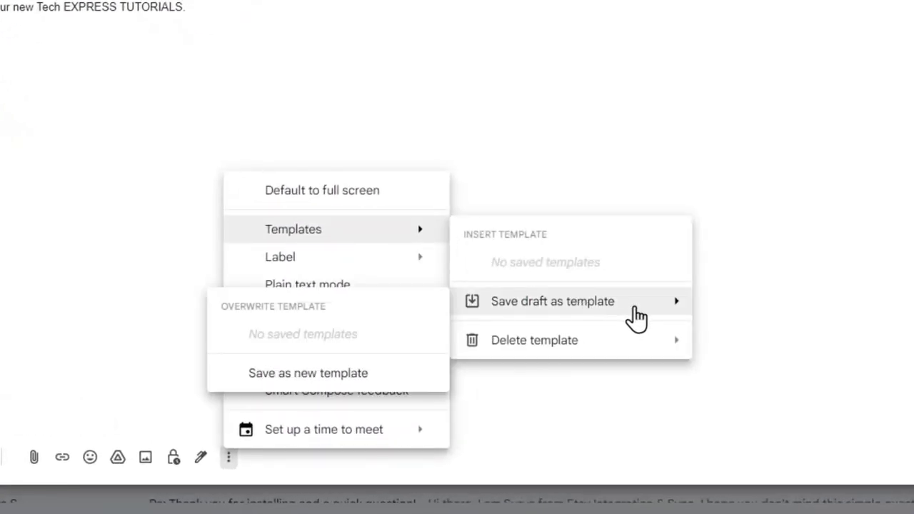
pyautogui.click(381, 376)
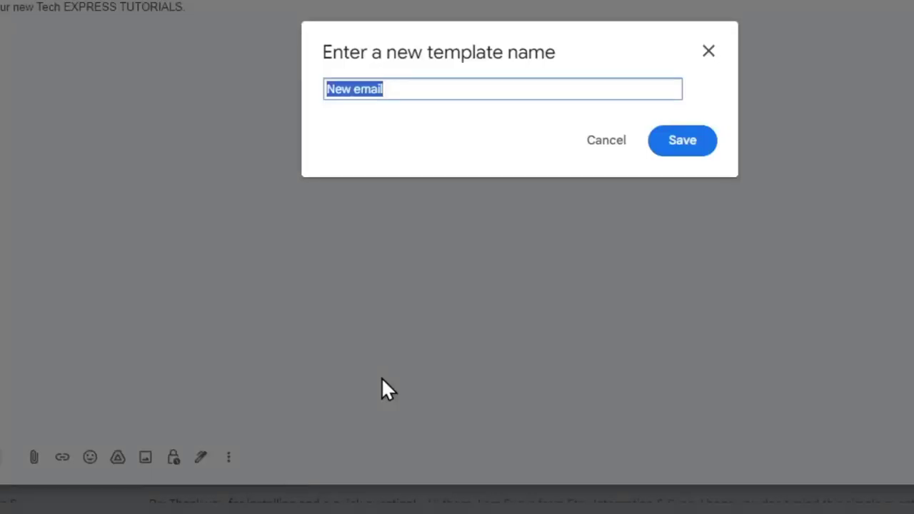
pyautogui.write('wE')
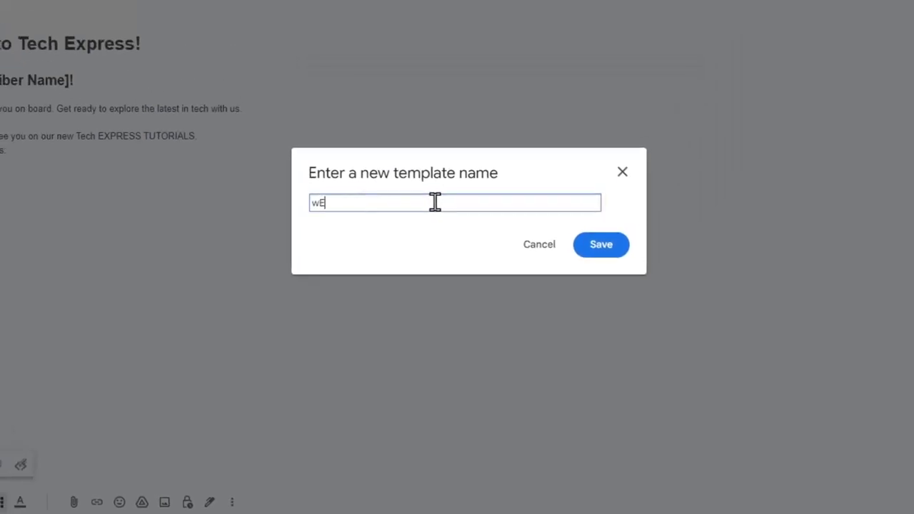
pyautogui.write('lcome Email')
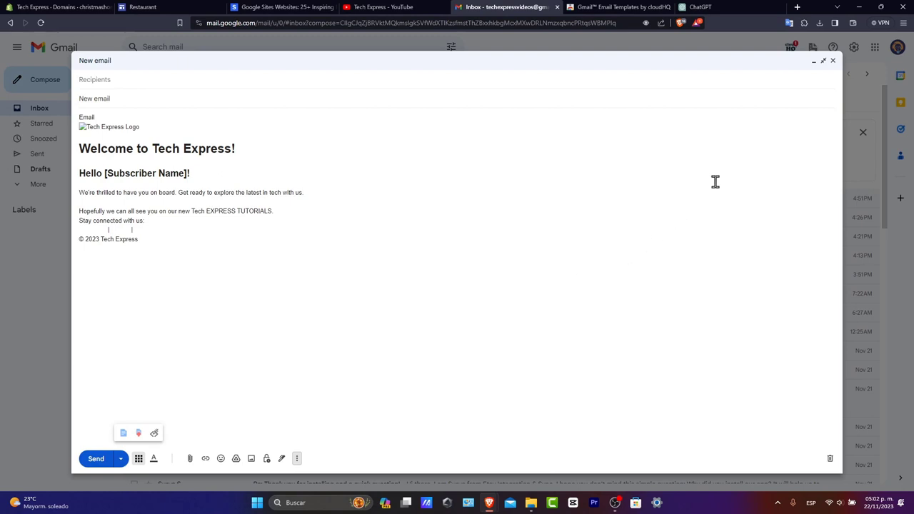
pyautogui.click(832, 61)
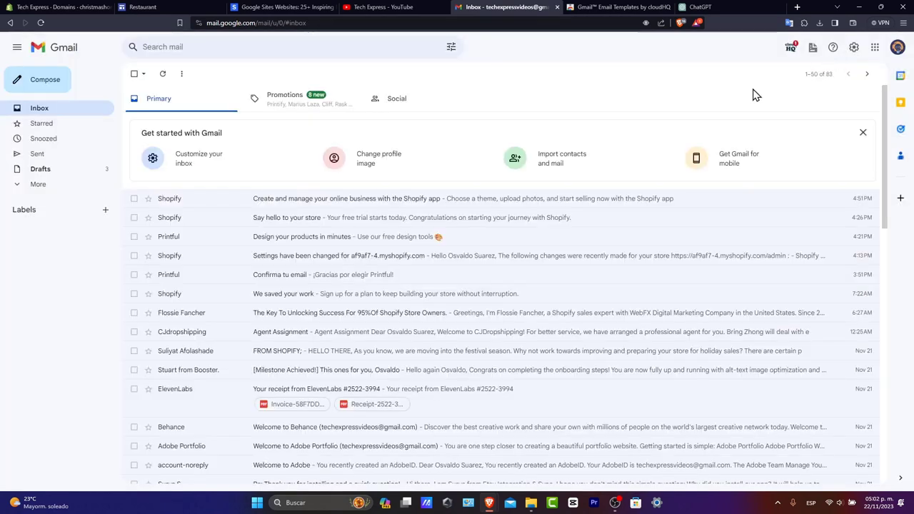
# Compose a new message and insert the saved 'Welcome Email' template into it.
pyautogui.click(42, 83)
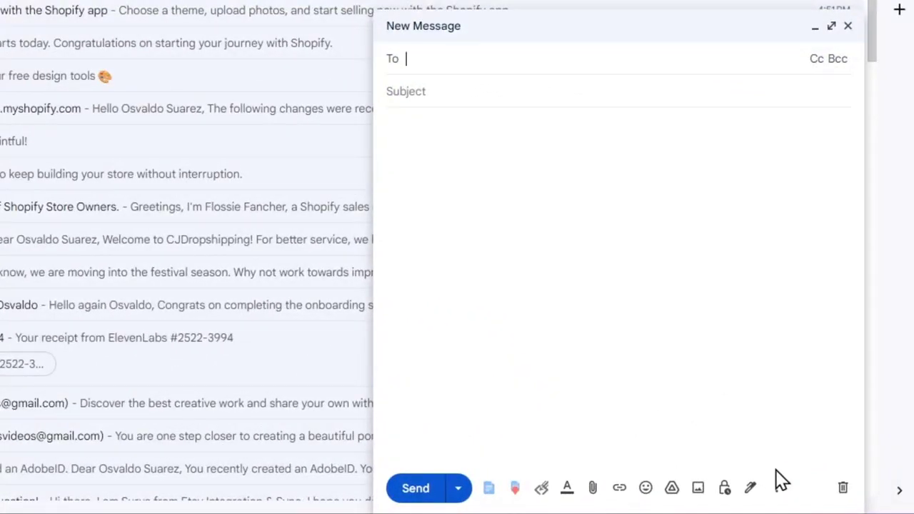
pyautogui.click(776, 489)
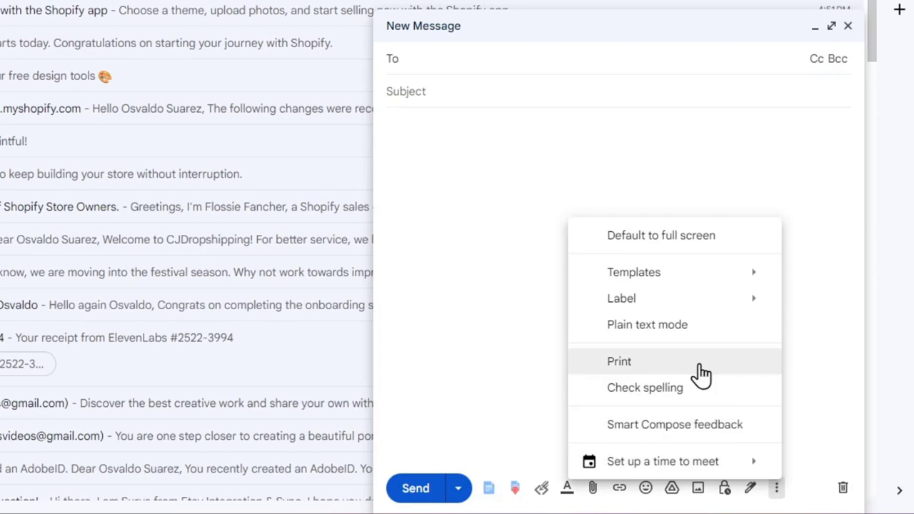
pyautogui.moveTo(654, 284)
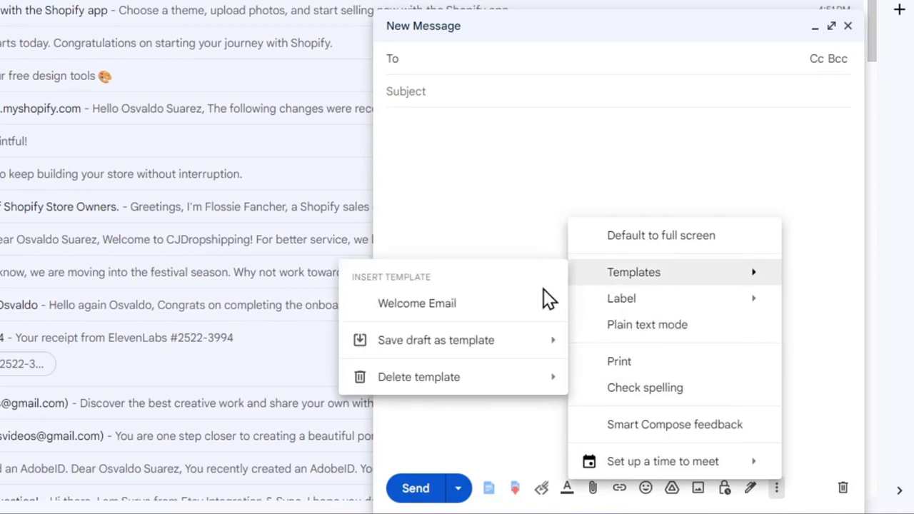
pyautogui.click(464, 306)
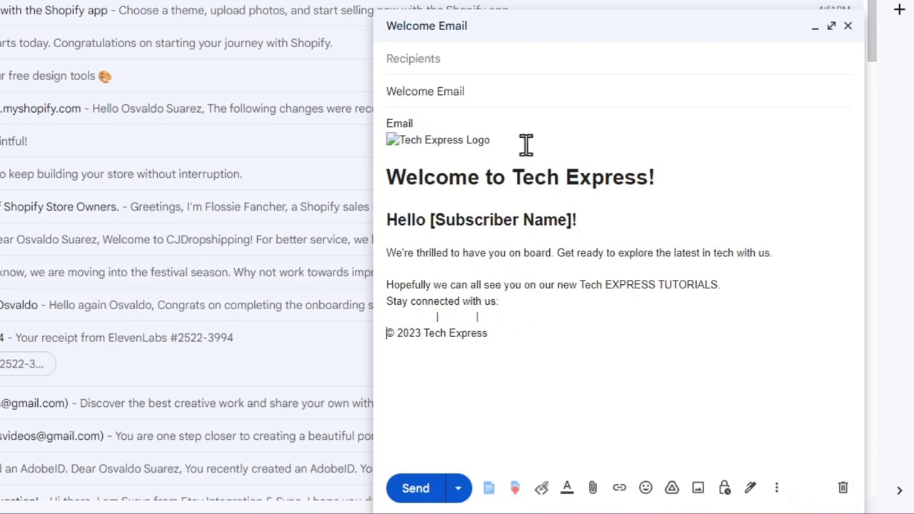
# Delete the broken Tech Express Logo line and overwrite the 'Welcome Email' template with this draft.
pyautogui.moveTo(524, 145); pyautogui.dragTo(412, 118)
pyautogui.press('BackSpace')
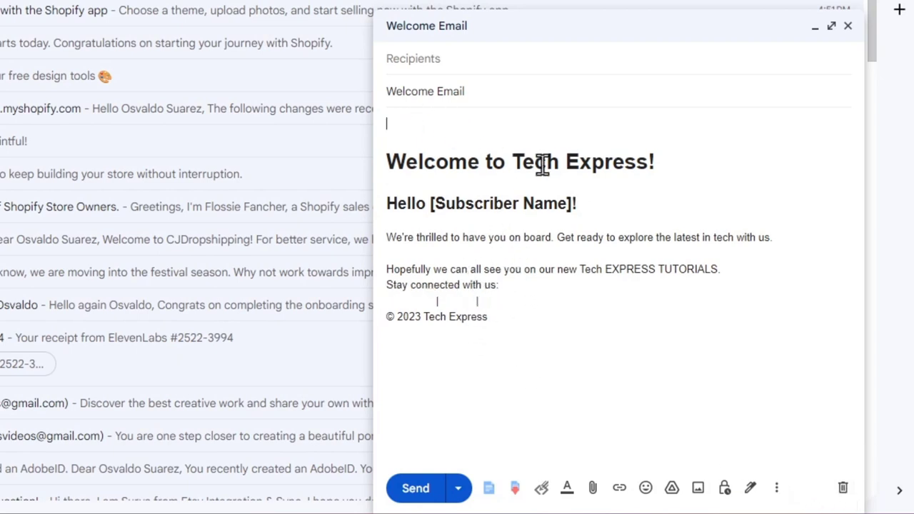
pyautogui.click(776, 488)
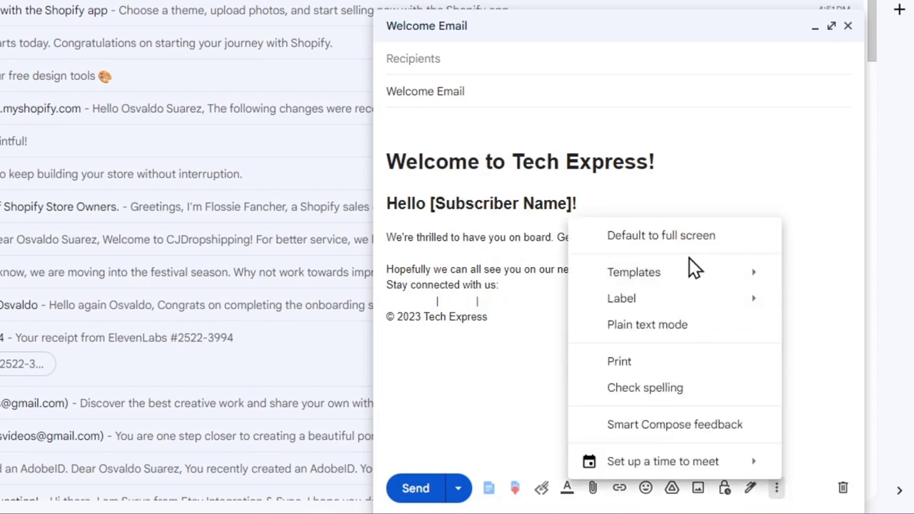
pyautogui.moveTo(686, 284)
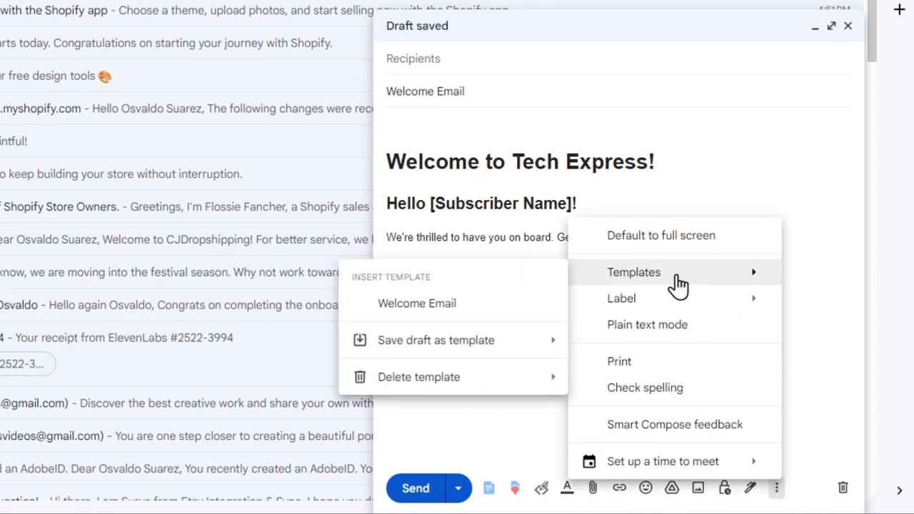
pyautogui.moveTo(490, 350)
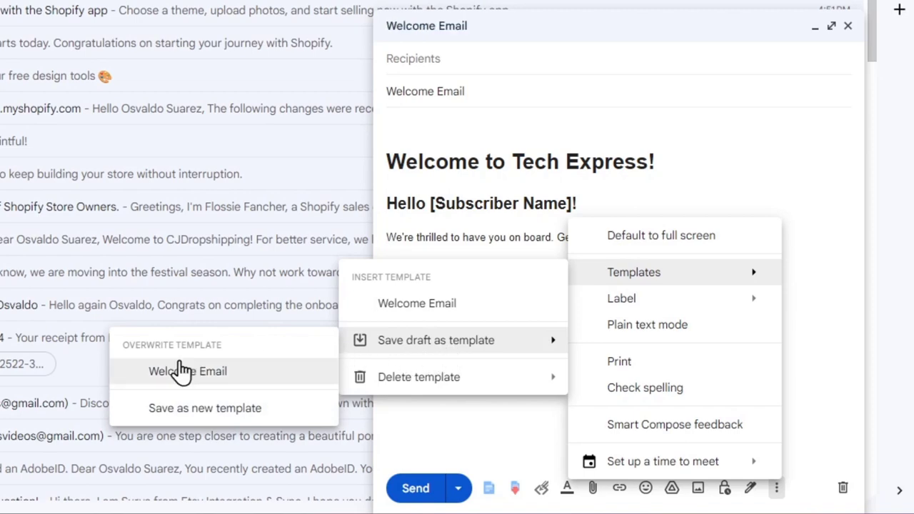
pyautogui.click(217, 379)
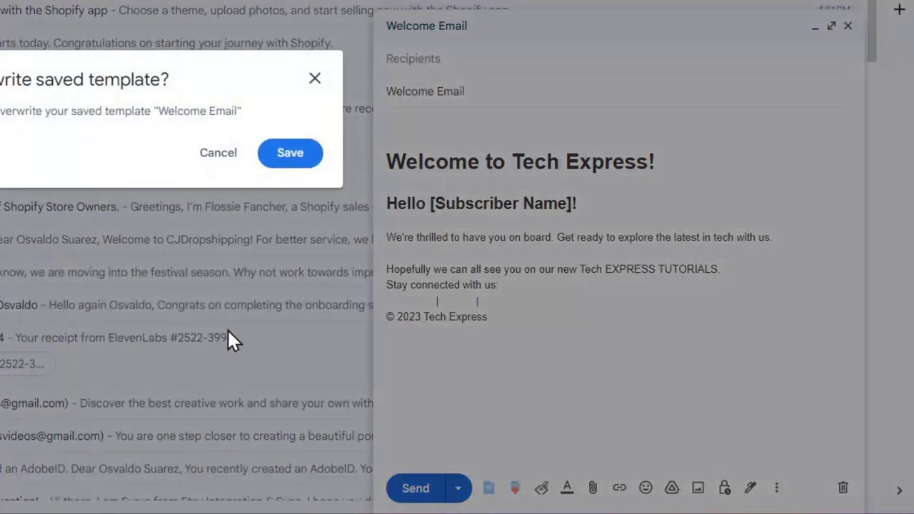
pyautogui.click(288, 152)
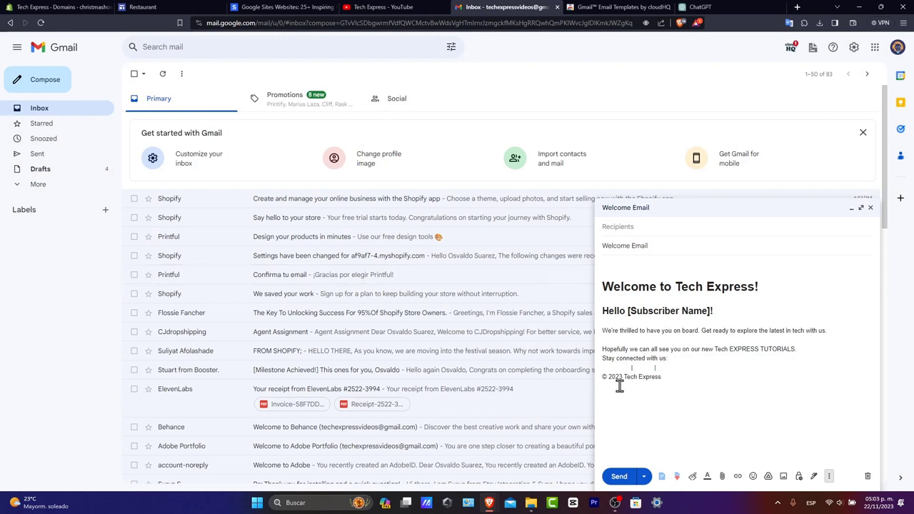
pyautogui.moveTo(615, 503)
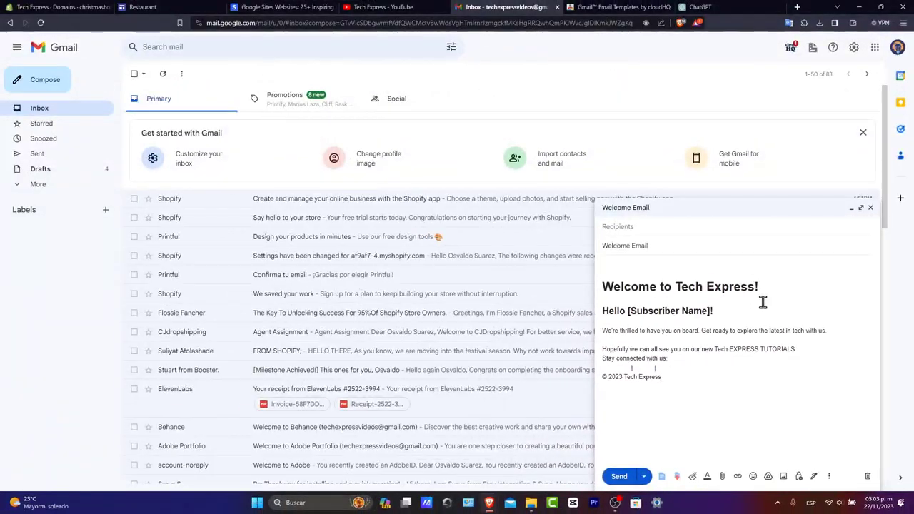
pyautogui.click(628, 6)
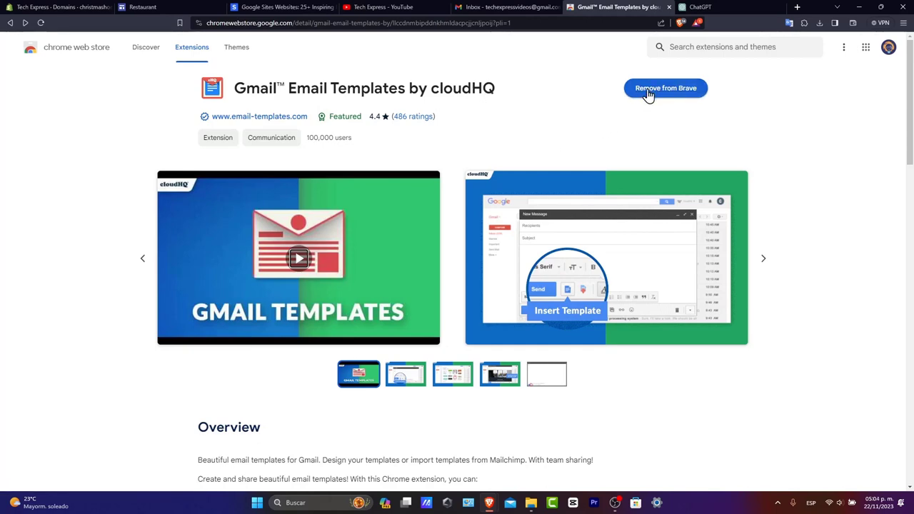
pyautogui.click(509, 7)
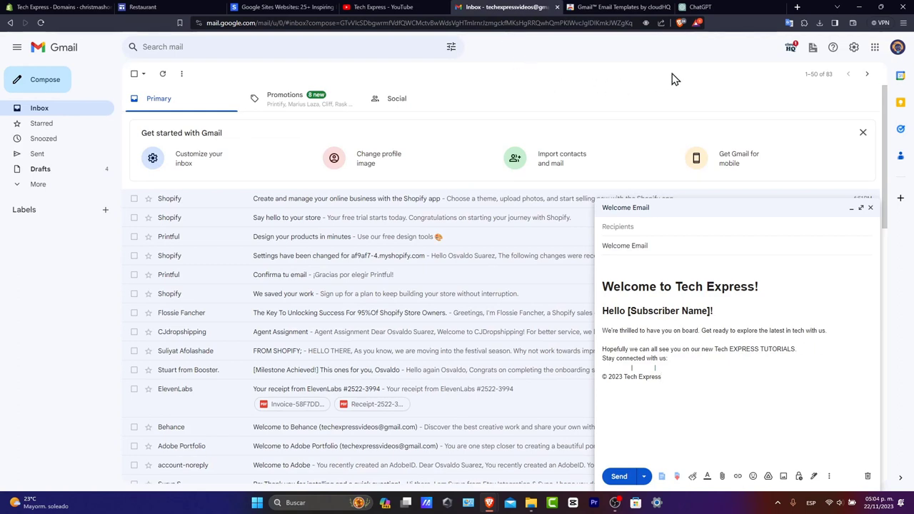
# Open cloudHQ's Email Templates browser and scroll through the free templates.
pyautogui.click(790, 50)
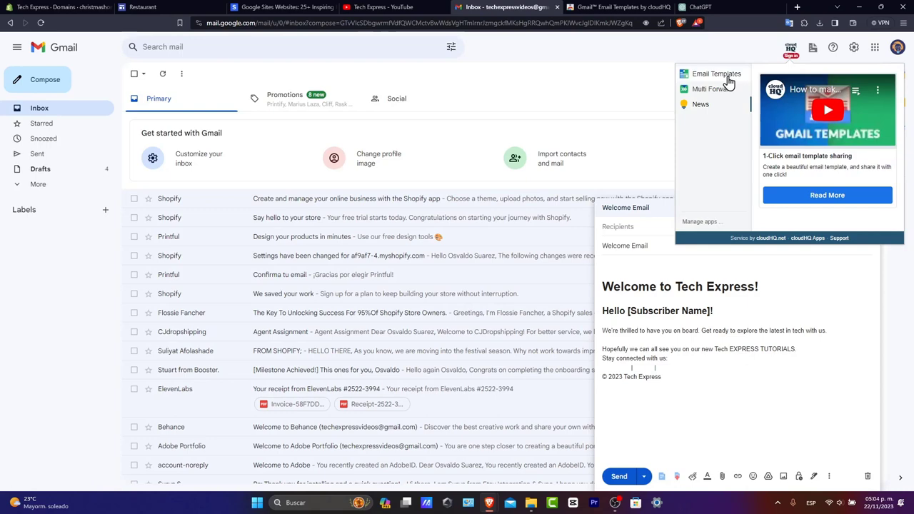
pyautogui.click(727, 81)
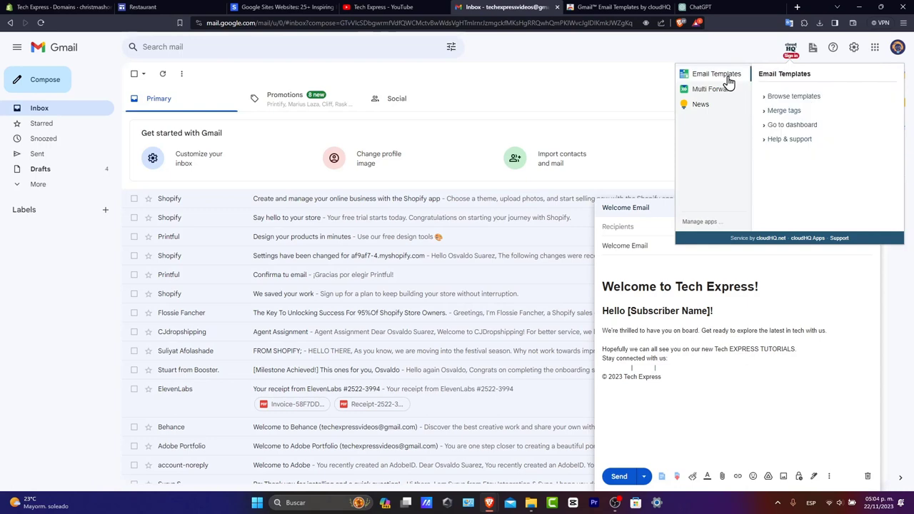
pyautogui.click(792, 95)
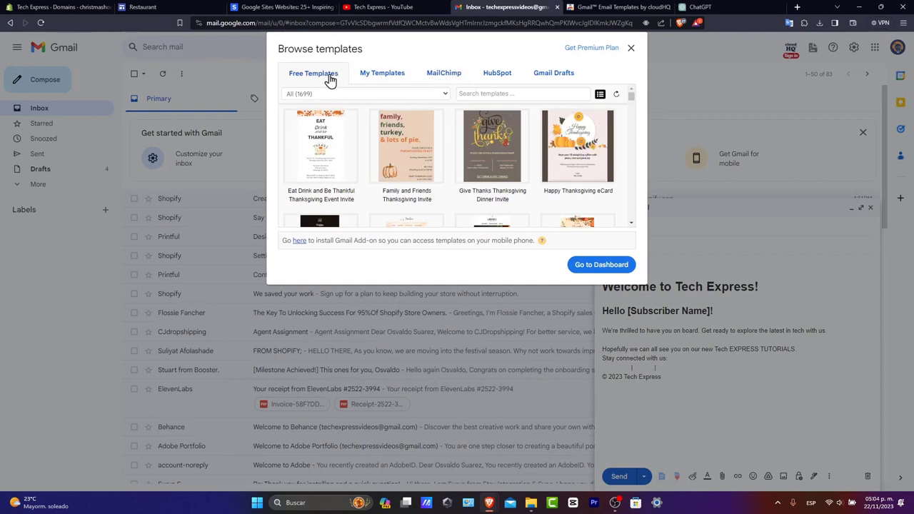
pyautogui.scroll(-3, 333, 107)
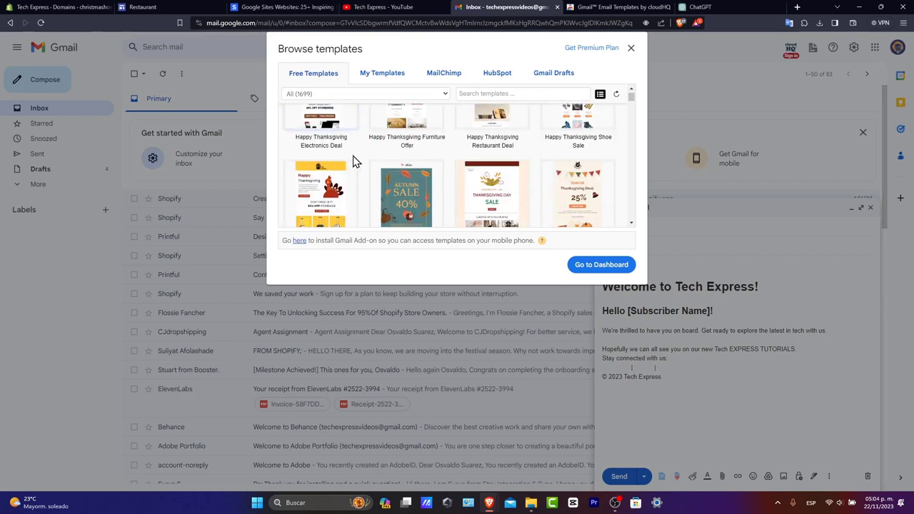
pyautogui.scroll(-3, 351, 160)
pyautogui.scroll(-5, 404, 173)
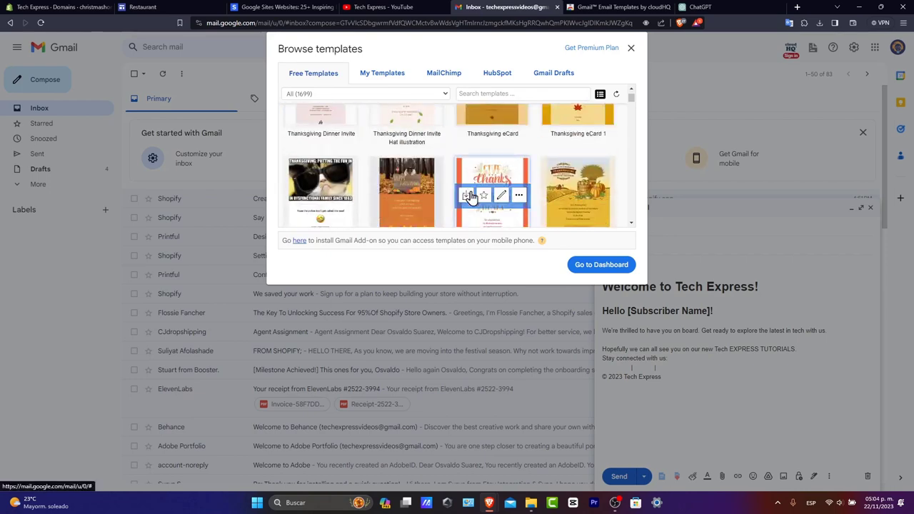
pyautogui.scroll(-3, 471, 198)
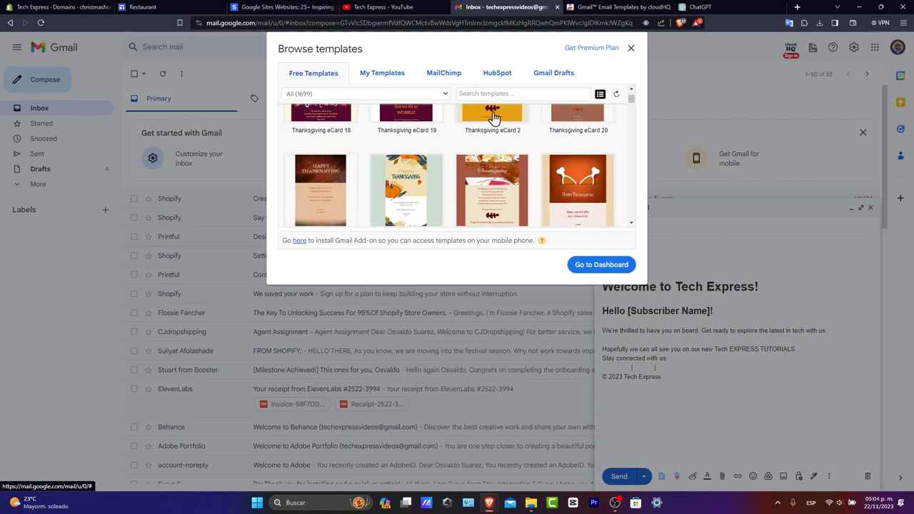
# Search the templates for 'tech' and choose the Tech Support Father's Day eCard.
pyautogui.click(502, 87)
pyautogui.write('tech')
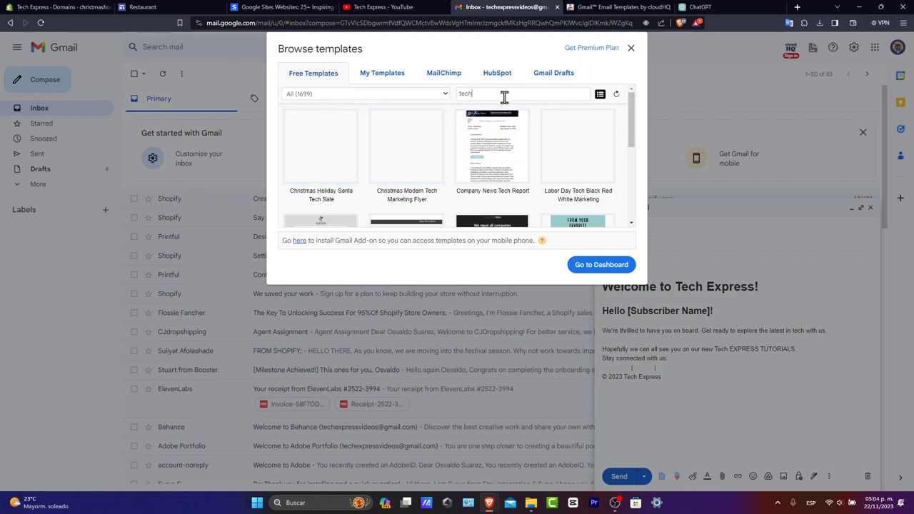
pyautogui.click(591, 153)
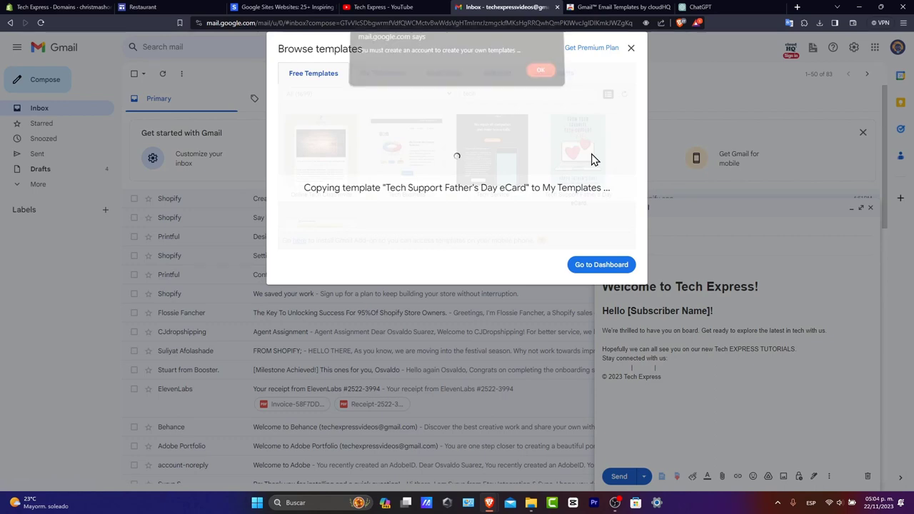
# Dismiss the account alert, review the eCard's image blocks, and bring up the saved templates list.
pyautogui.click(541, 77)
pyautogui.scroll(-3, 373, 264)
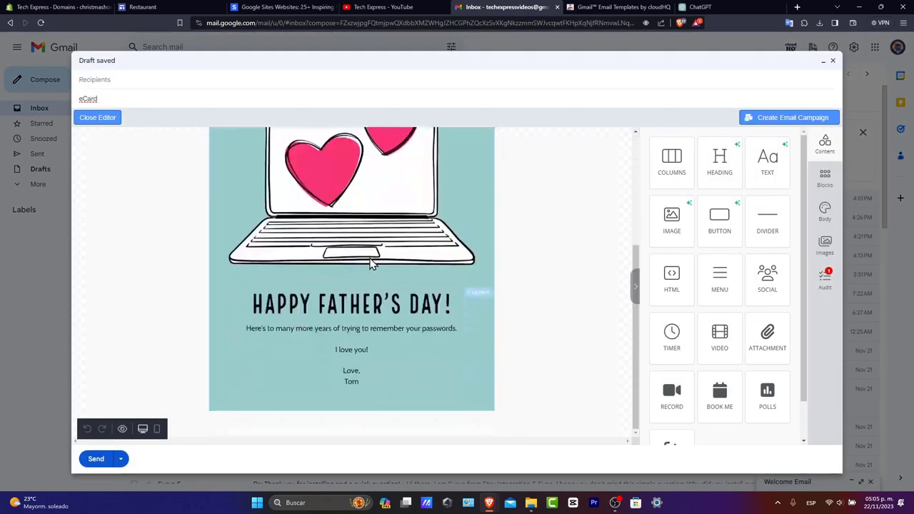
pyautogui.scroll(3, 427, 350)
pyautogui.click(373, 208)
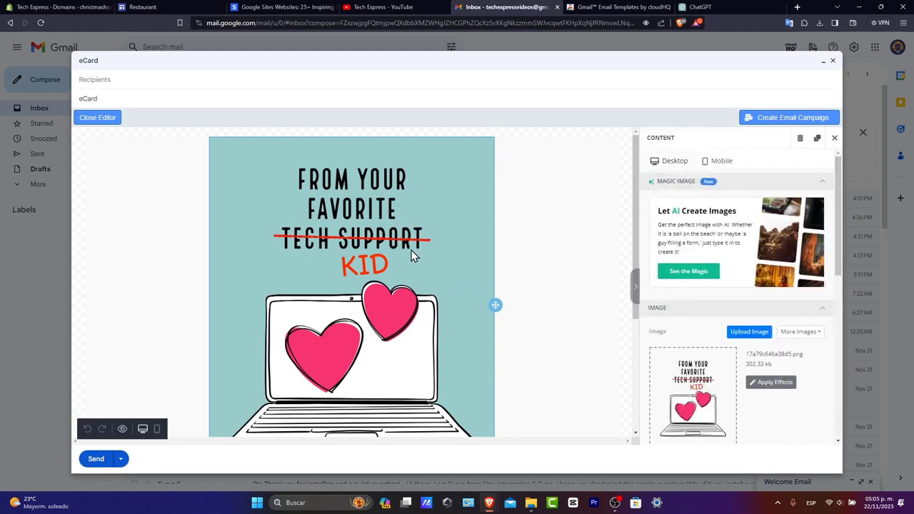
pyautogui.scroll(-5, 398, 263)
pyautogui.click(427, 305)
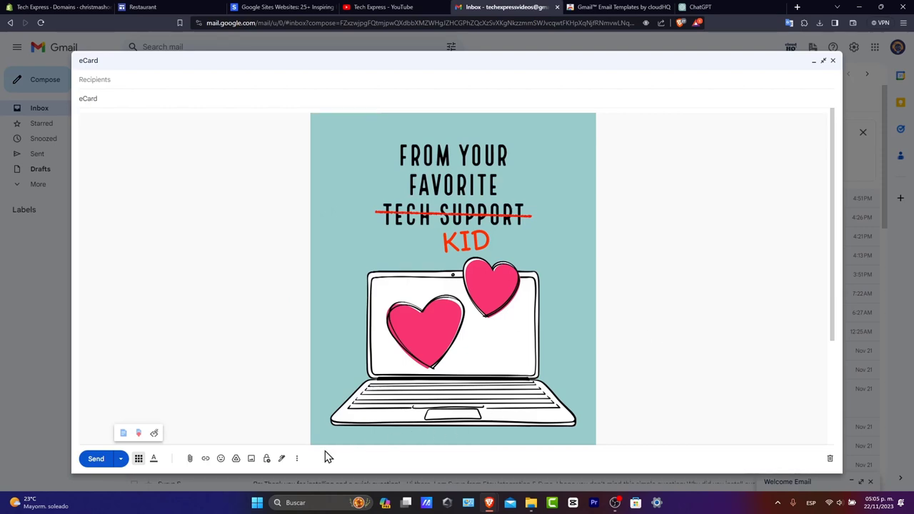
pyautogui.click(297, 459)
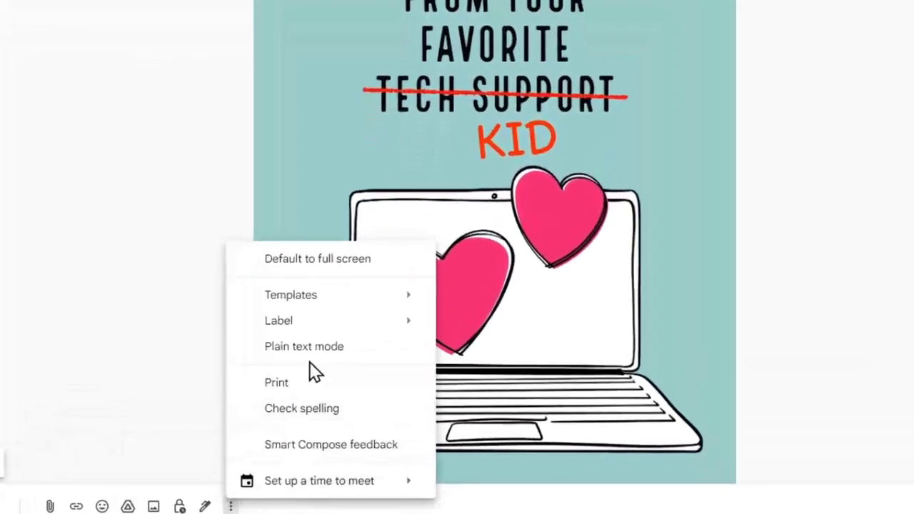
pyautogui.moveTo(367, 295)
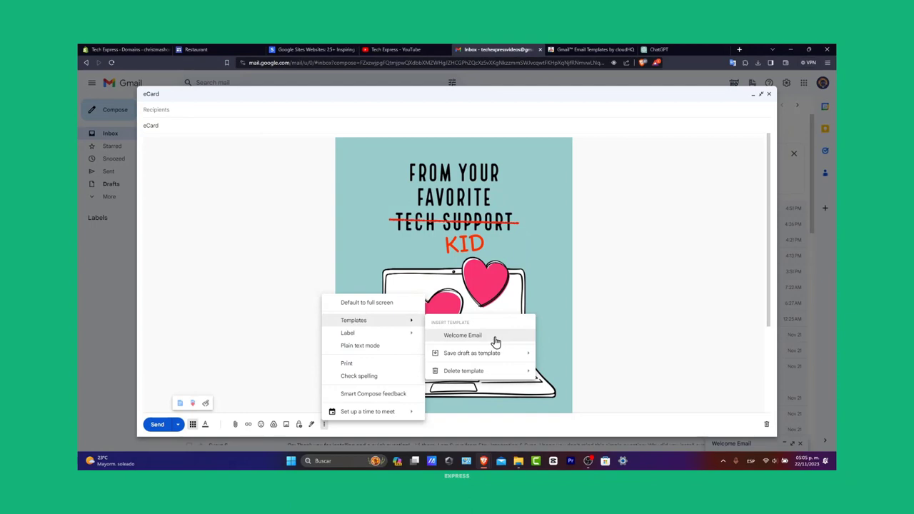
# Close the options menu and minimize the eCard compose window.
pyautogui.click(496, 337)
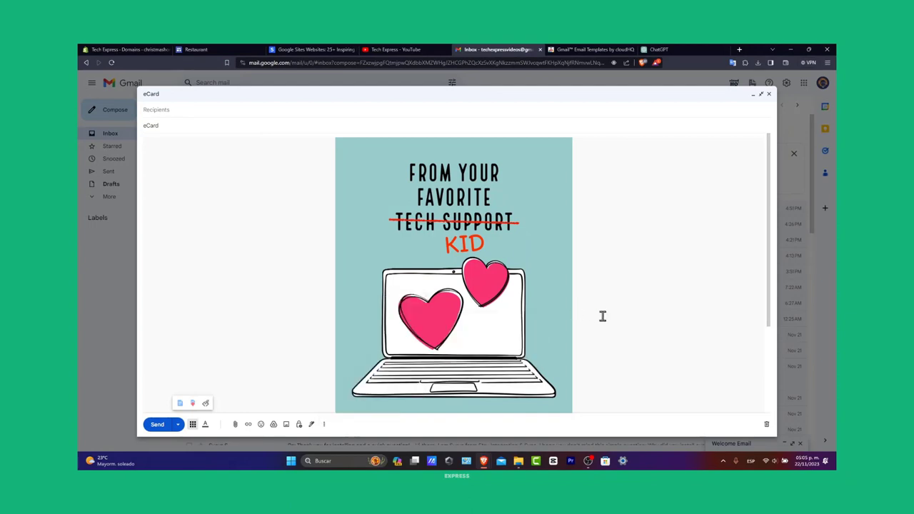
pyautogui.click(766, 95)
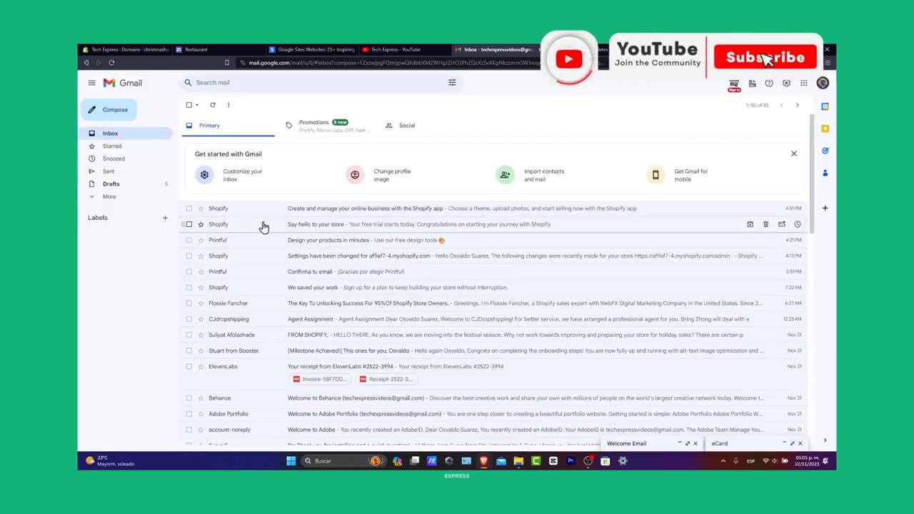